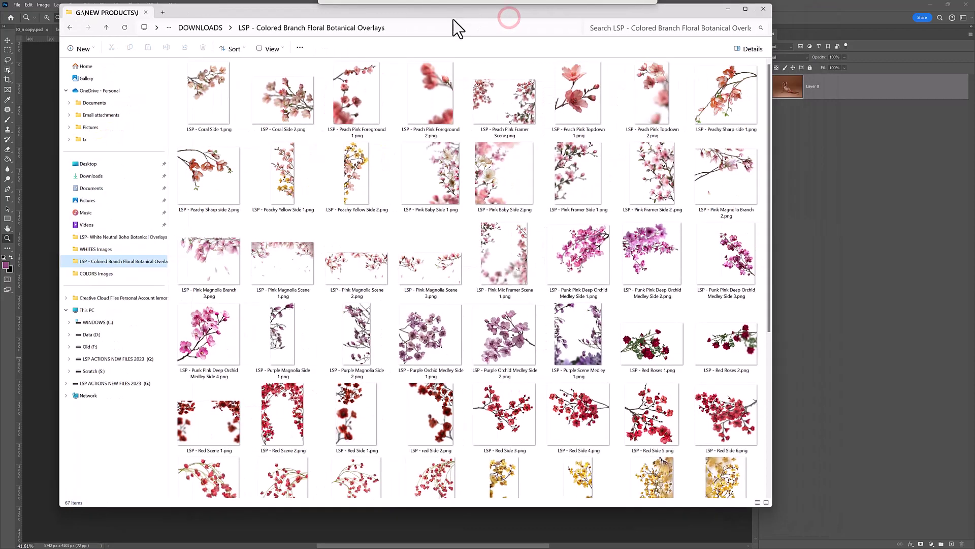
Shrink the colored branch floral overlays folder window and reposition it beside the portrait so overlays can be placed from it.
{"action": "scroll", "coordinate": [630, 225], "scroll_direction": "down", "scroll_amount": 5}
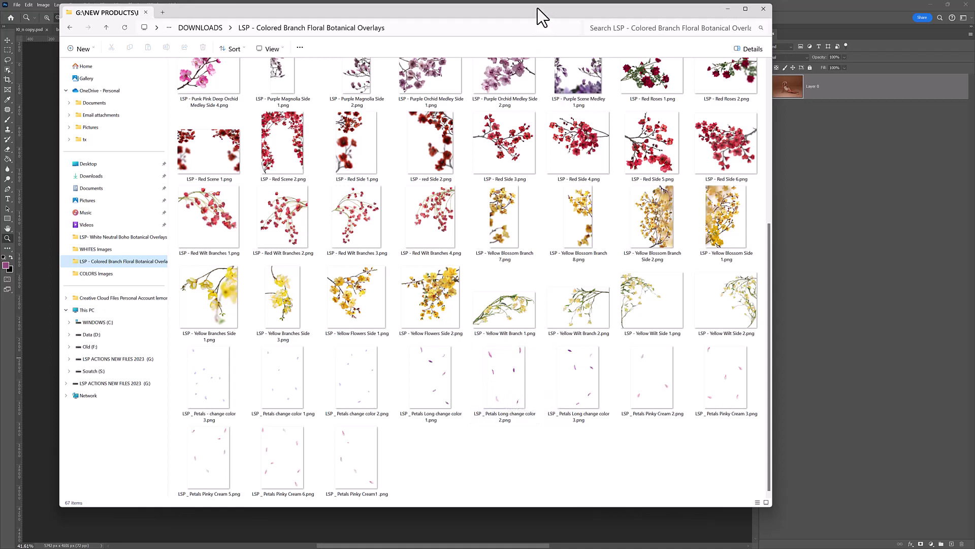
{"action": "left_click_drag", "start_coordinate": [488, 18], "coordinate": [0, 122]}
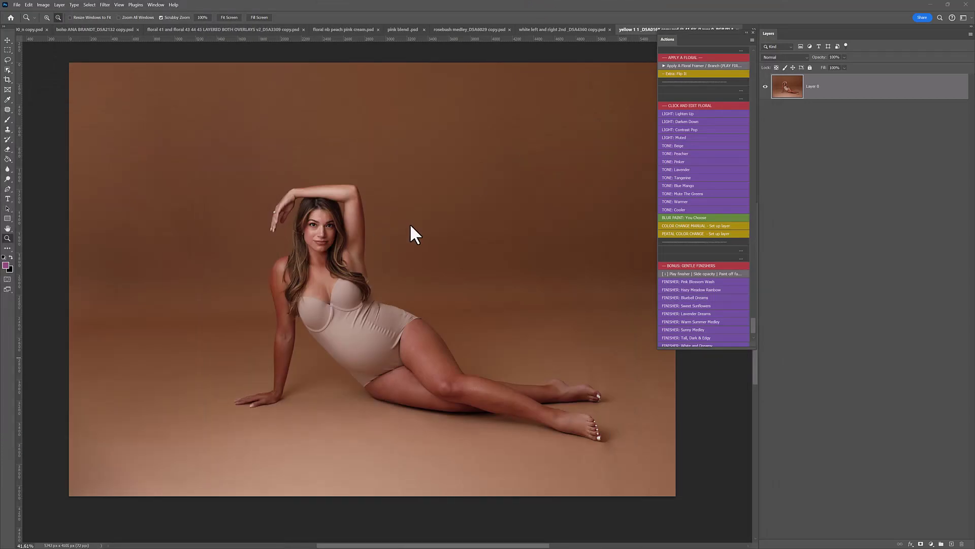
{"action": "left_click_drag", "start_coordinate": [0, 122], "coordinate": [475, 61]}
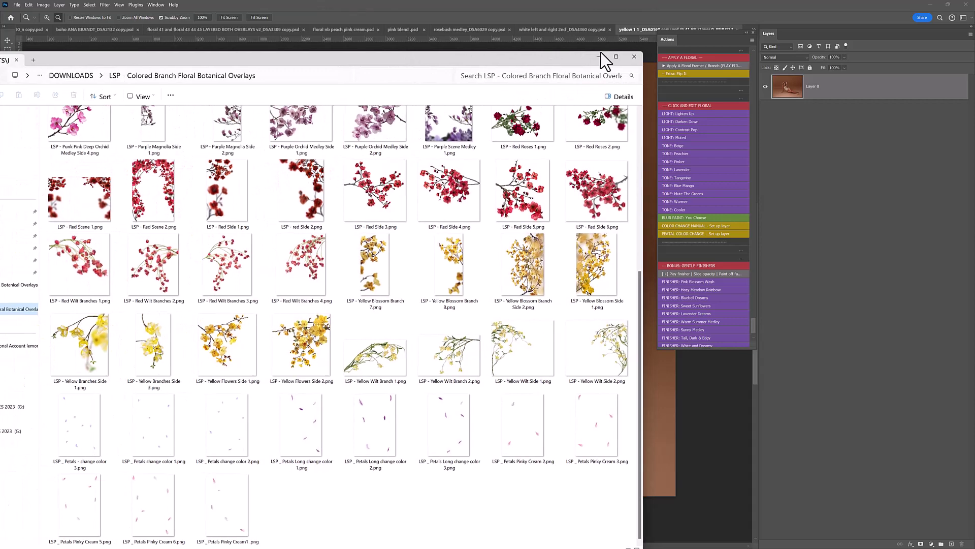
{"action": "left_click_drag", "start_coordinate": [642, 52], "coordinate": [375, 256]}
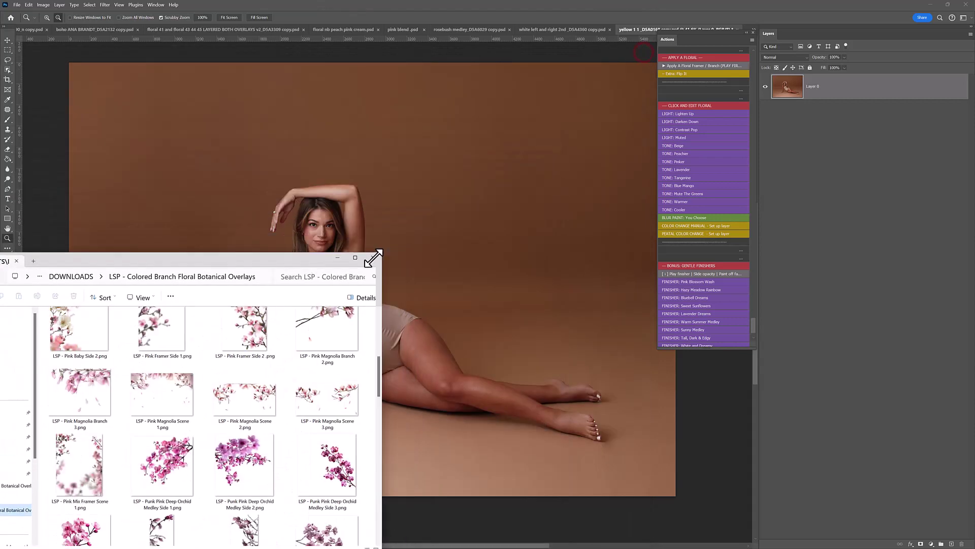
{"action": "left_click_drag", "start_coordinate": [297, 270], "coordinate": [866, 128]}
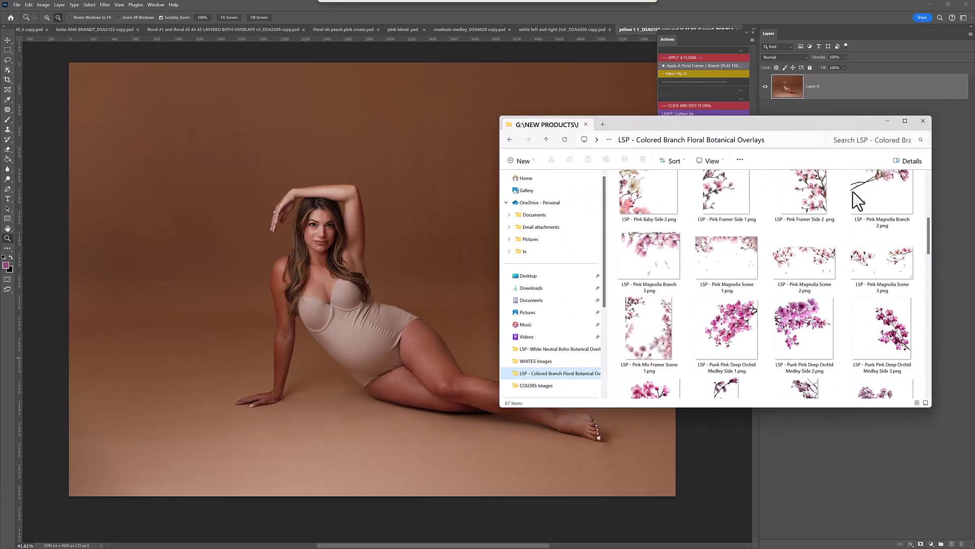
Place the LSP - Yellow Blossom Branch 7 overlay along the portrait's left edge, scaled to about 397% to fill the full height.
{"action": "scroll", "coordinate": [859, 229], "scroll_direction": "down", "scroll_amount": 10}
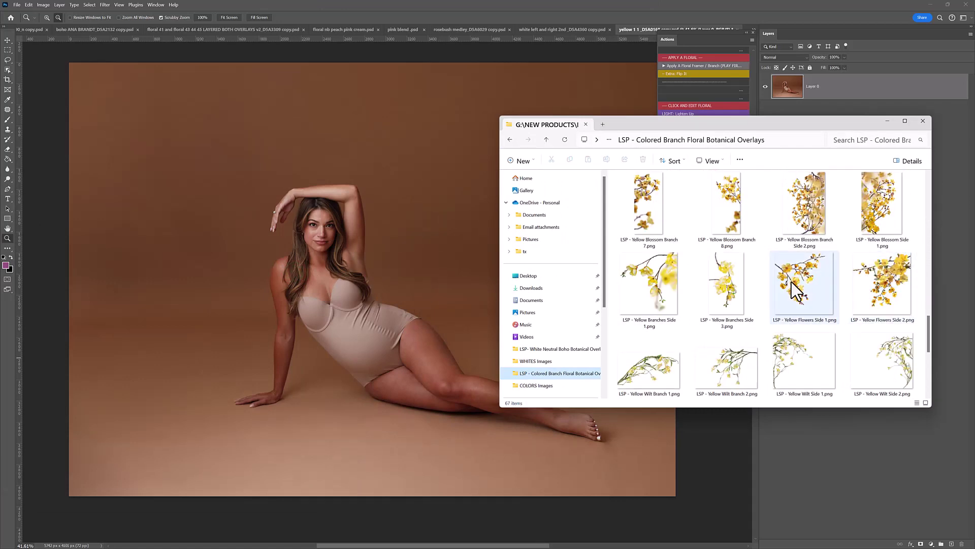
{"action": "left_click_drag", "start_coordinate": [791, 282], "coordinate": [206, 229]}
{"action": "left_click_drag", "start_coordinate": [371, 279], "coordinate": [108, 116]}
{"action": "left_click_drag", "start_coordinate": [116, 171], "coordinate": [334, 459]}
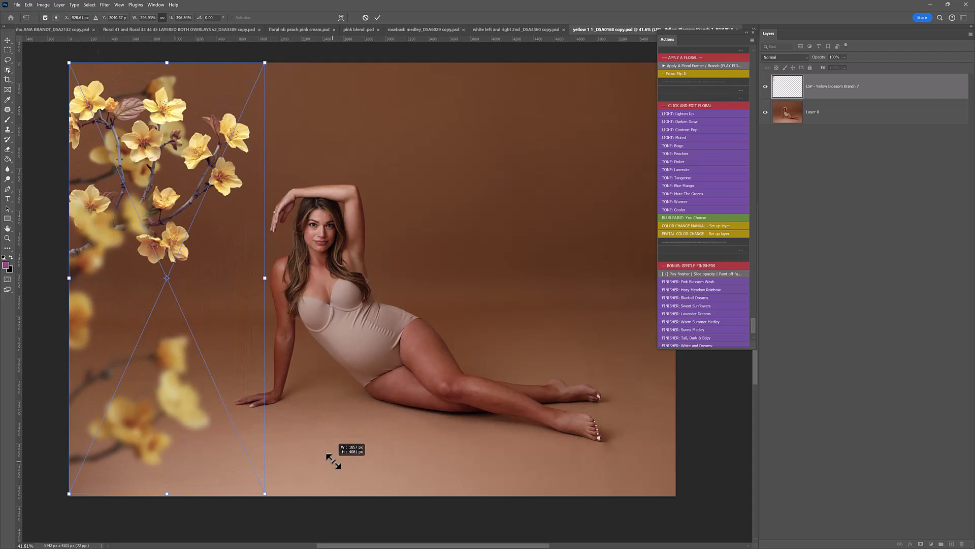
{"action": "double_click", "coordinate": [219, 374]}
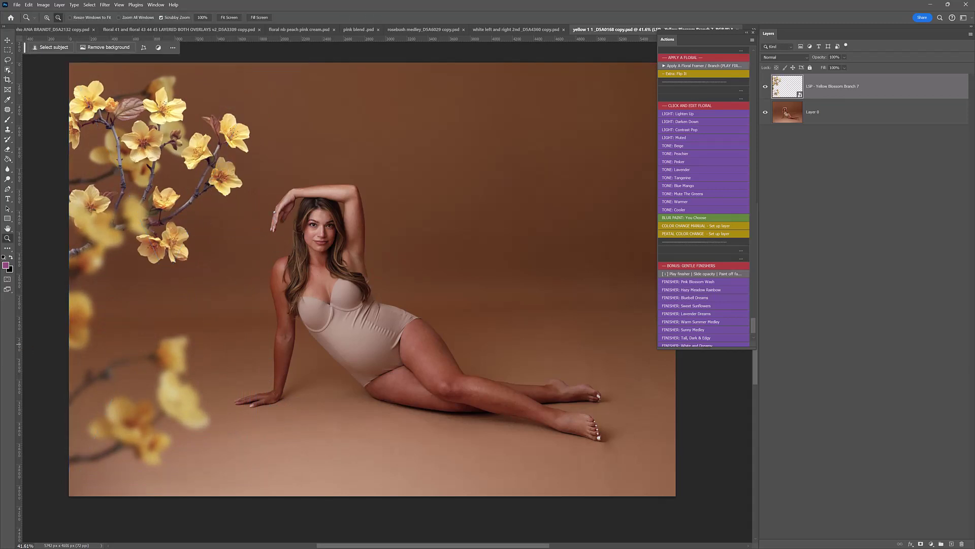
Place the LSP - Yellow Blossom Branch 8 overlay along the portrait's right edge, scaled to about 399% to fill the full height.
{"action": "key", "text": "alt+Tab"}
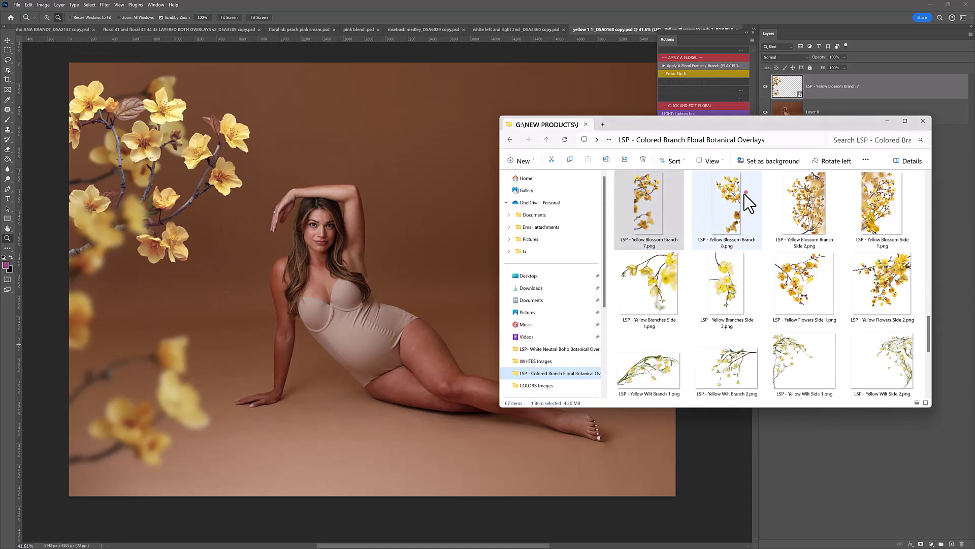
{"action": "left_click_drag", "start_coordinate": [744, 194], "coordinate": [663, 87]}
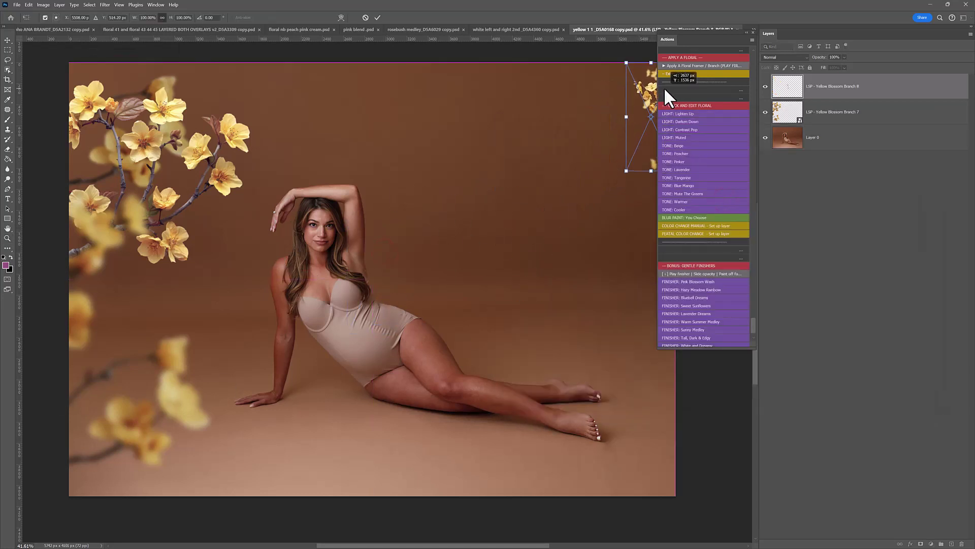
{"action": "left_click_drag", "start_coordinate": [617, 171], "coordinate": [463, 492]}
{"action": "left_click_drag", "start_coordinate": [596, 298], "coordinate": [599, 300]}
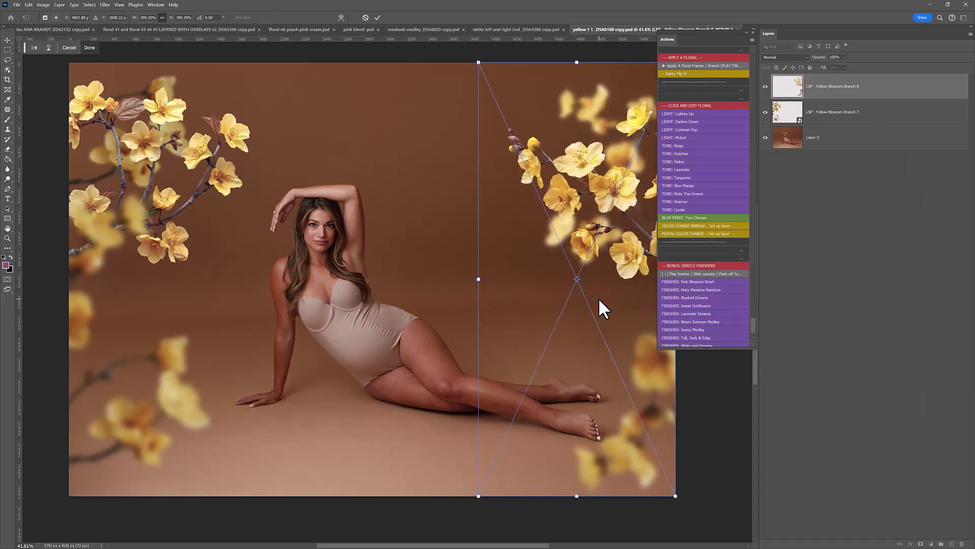
{"action": "left_click", "coordinate": [811, 86]}
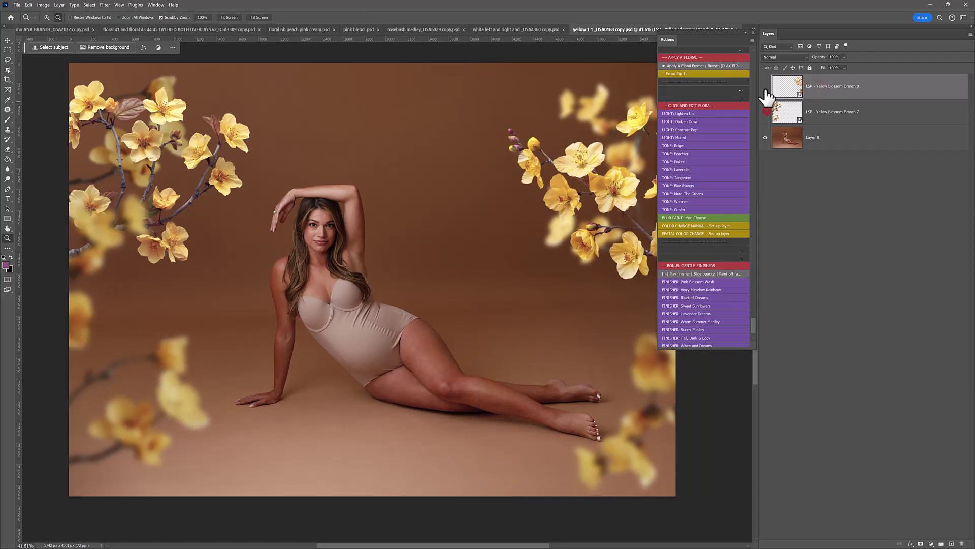
Toggle the visibility of the two yellow branch layers to check which side of the portrait each one covers.
{"action": "left_click", "coordinate": [765, 111]}
{"action": "left_click", "coordinate": [765, 112]}
{"action": "left_click", "coordinate": [814, 88]}
{"action": "left_click", "coordinate": [777, 88]}
{"action": "left_click", "coordinate": [765, 87]}
{"action": "left_click", "coordinate": [765, 87]}
Run the COLOR CHANGE MANUAL action on the Yellow Blossom Branch 8 layer and open its Hue/Saturation properties clear of the flowers.
{"action": "left_click", "coordinate": [688, 225]}
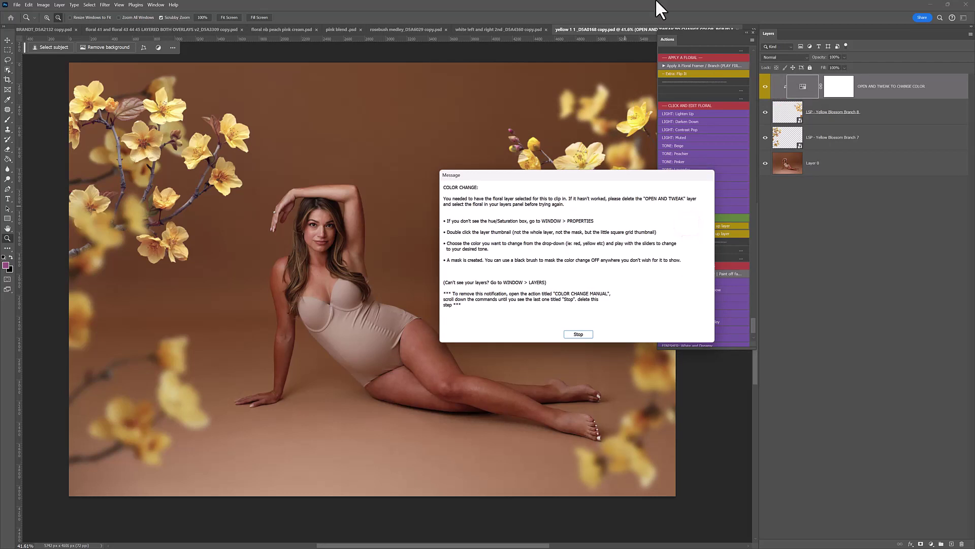
{"action": "left_click", "coordinate": [576, 334]}
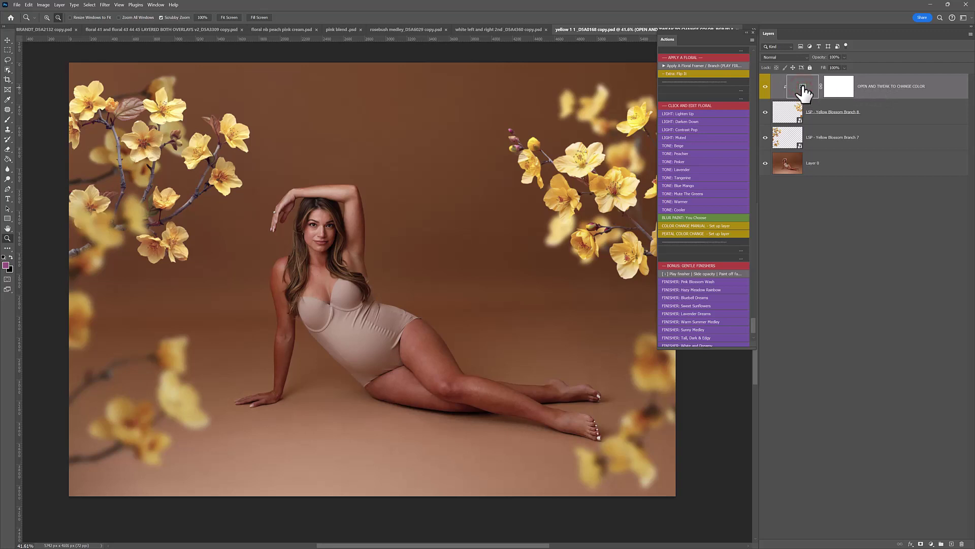
{"action": "left_click", "coordinate": [904, 88]}
{"action": "double_click", "coordinate": [904, 90]}
{"action": "left_click_drag", "start_coordinate": [833, 81], "coordinate": [585, 77]}
{"action": "left_click", "coordinate": [653, 103]}
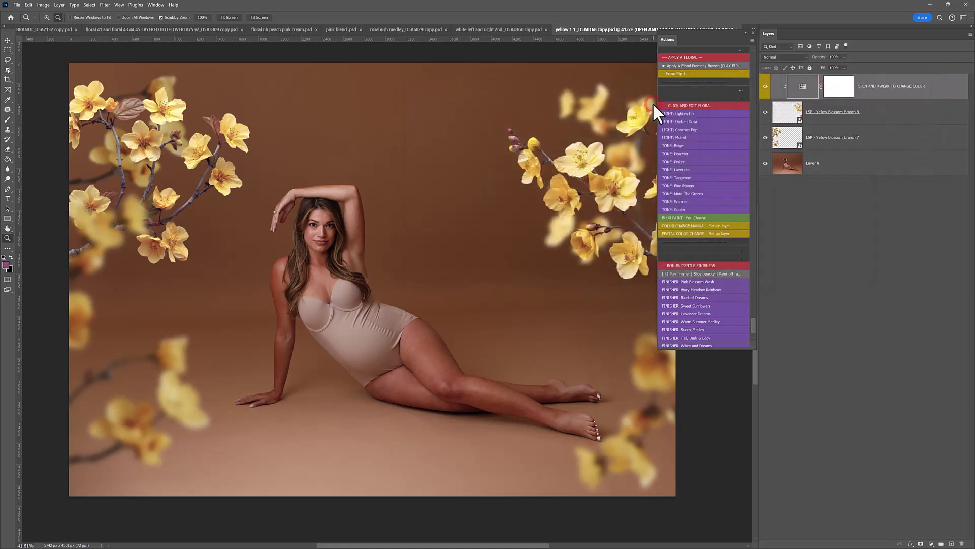
{"action": "left_click", "coordinate": [802, 90]}
{"action": "left_click_drag", "start_coordinate": [537, 56], "coordinate": [393, 55]}
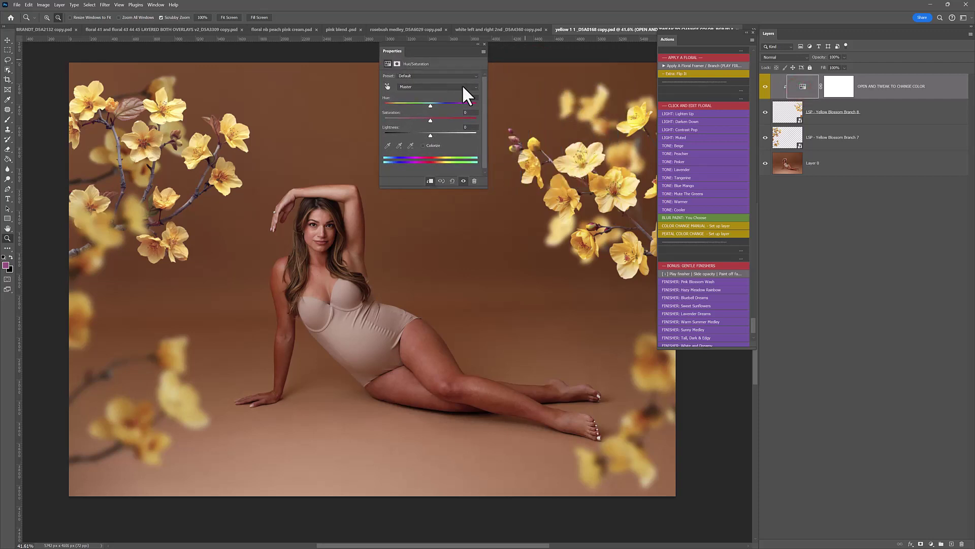
{"action": "left_click_drag", "start_coordinate": [672, 40], "coordinate": [687, 39]}
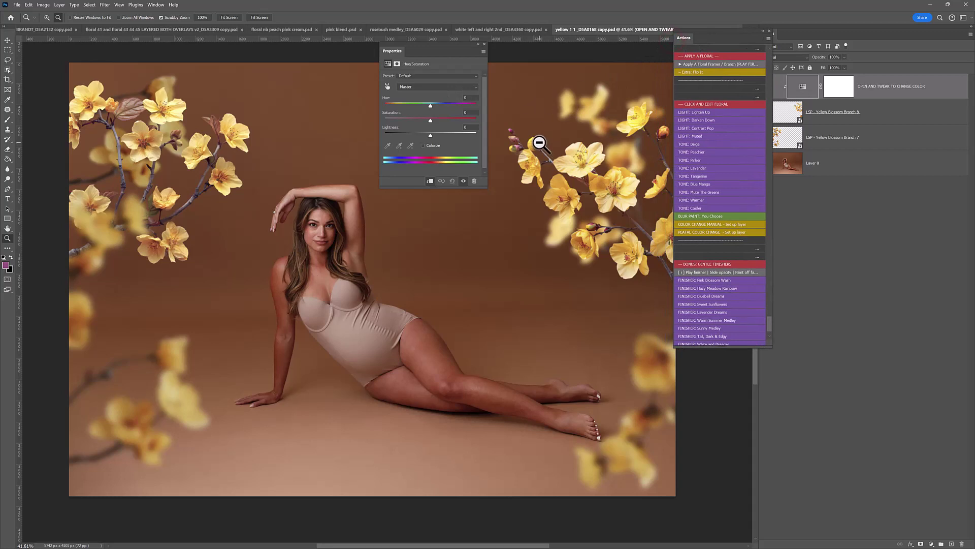
Shift the Yellows hue of the Branch 8 color-change layer toward peach-orange, reduce its saturation, and collapse the properties.
{"action": "left_click", "coordinate": [408, 84]}
{"action": "left_click", "coordinate": [407, 105]}
{"action": "left_click_drag", "start_coordinate": [429, 102], "coordinate": [474, 106]}
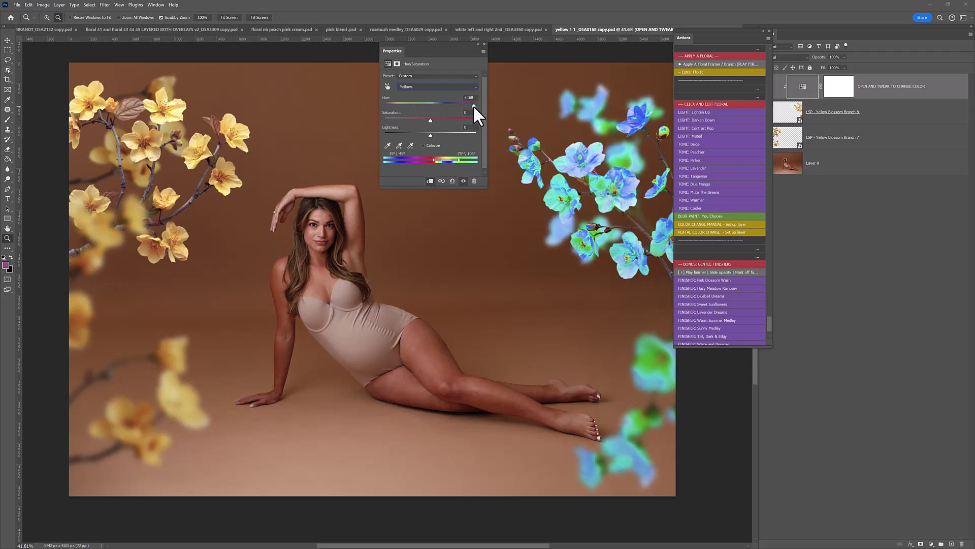
{"action": "left_click_drag", "start_coordinate": [473, 104], "coordinate": [423, 106]}
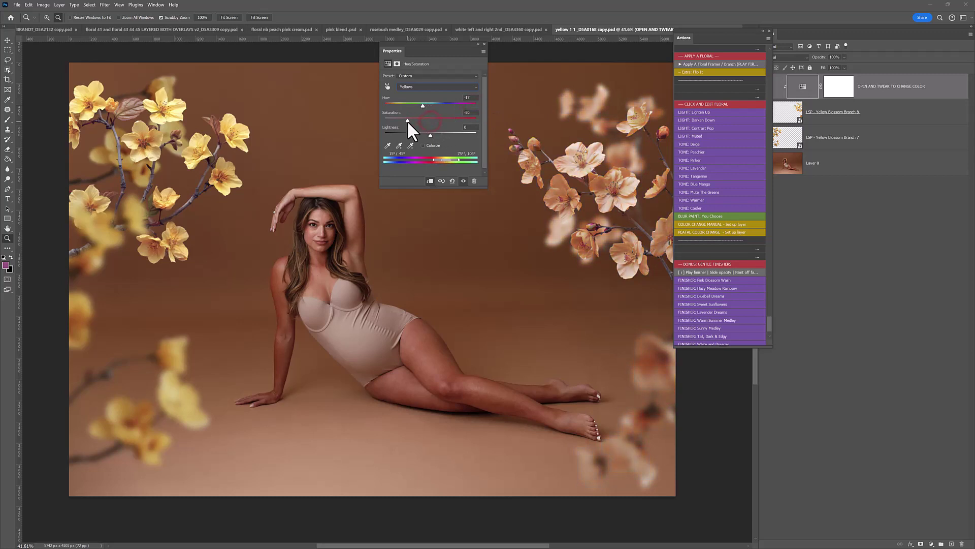
{"action": "mouse_move", "coordinate": [430, 135]}
{"action": "left_mouse_down"}
{"action": "mouse_move", "coordinate": [413, 134]}
{"action": "mouse_move", "coordinate": [434, 134]}
{"action": "mouse_move", "coordinate": [419, 120]}
{"action": "left_mouse_up"}
{"action": "left_click", "coordinate": [478, 45]}
Run the COLOR CHANGE MANUAL action on the Yellow Blossom Branch 7 layer and open the new adjustment's Hue/Saturation properties.
{"action": "left_click", "coordinate": [831, 137]}
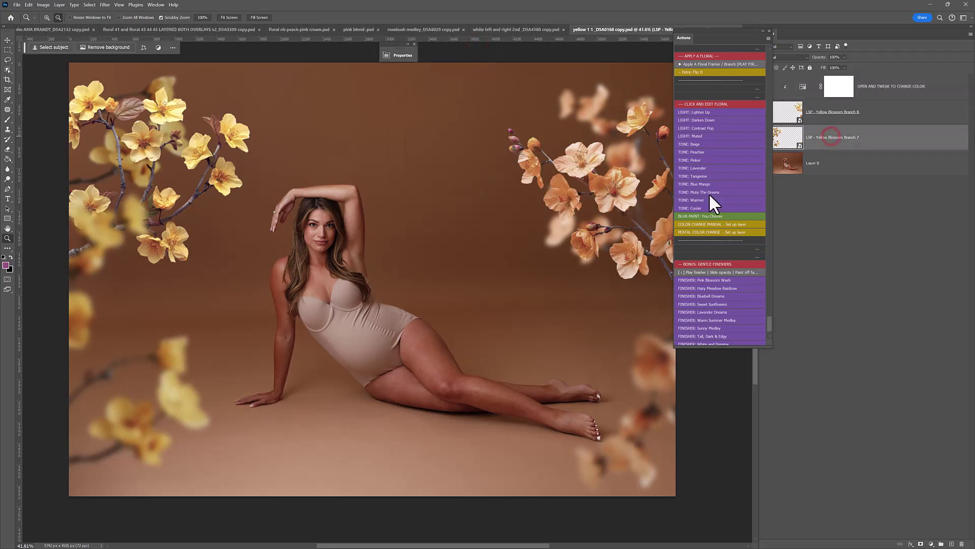
{"action": "left_click", "coordinate": [679, 225]}
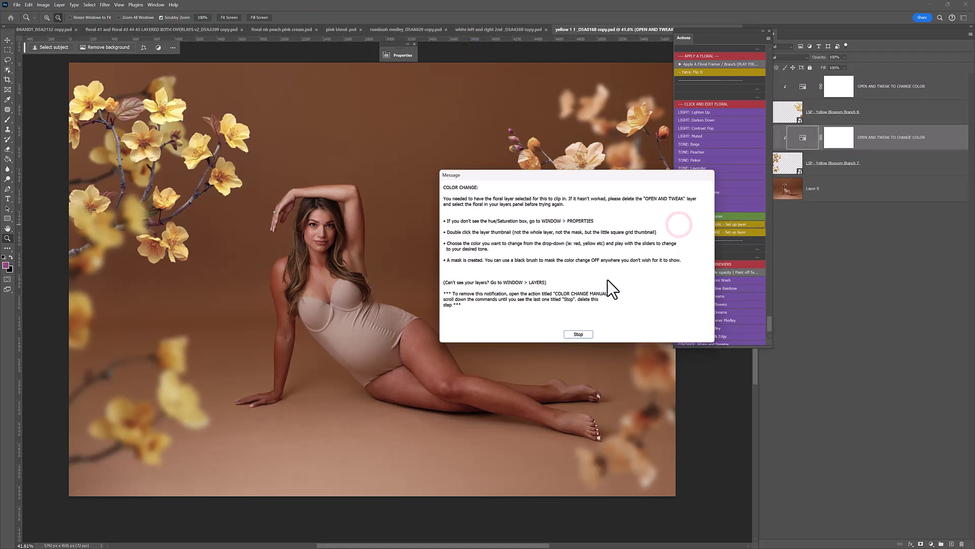
{"action": "left_click", "coordinate": [580, 335]}
{"action": "double_click", "coordinate": [801, 137]}
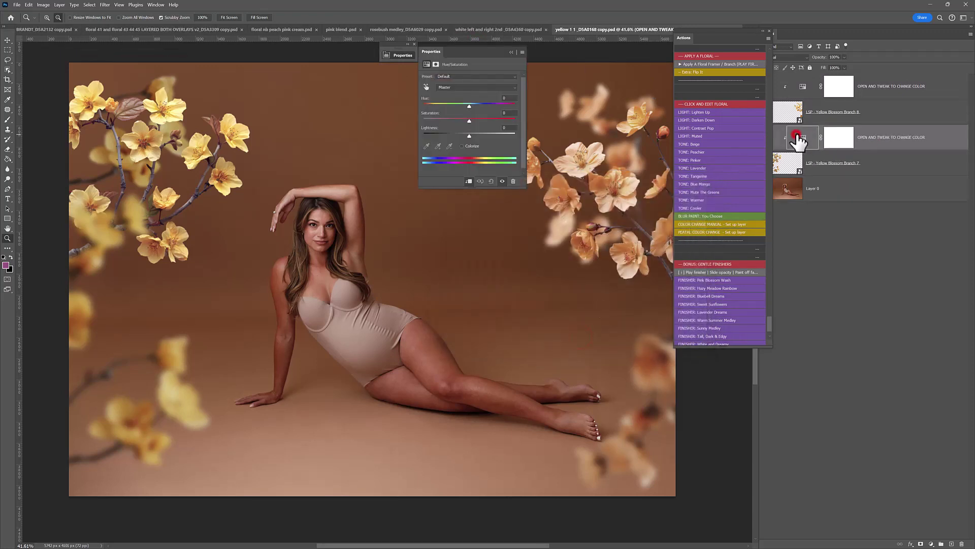
Shift the Yellows hue of the Branch 7 color-change layer toward peach and set its saturation to -22.
{"action": "left_click", "coordinate": [466, 87]}
{"action": "left_click", "coordinate": [450, 108]}
{"action": "left_click_drag", "start_coordinate": [468, 106], "coordinate": [457, 102]}
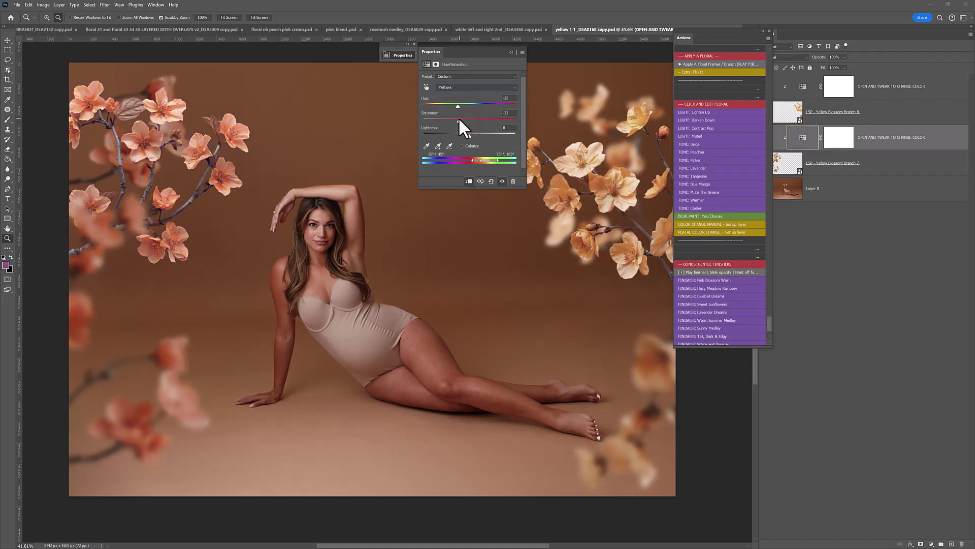
{"action": "left_click_drag", "start_coordinate": [457, 105], "coordinate": [460, 105]}
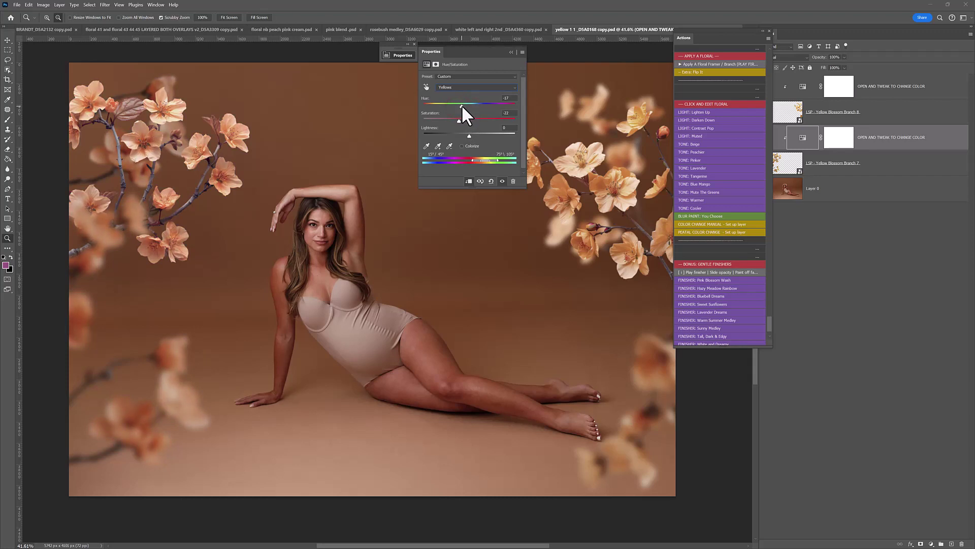
{"action": "left_click", "coordinate": [512, 53]}
Toggle both color-change layers to compare the flower colors, and hide the two yellow branches together with their adjustments.
{"action": "left_click", "coordinate": [876, 94]}
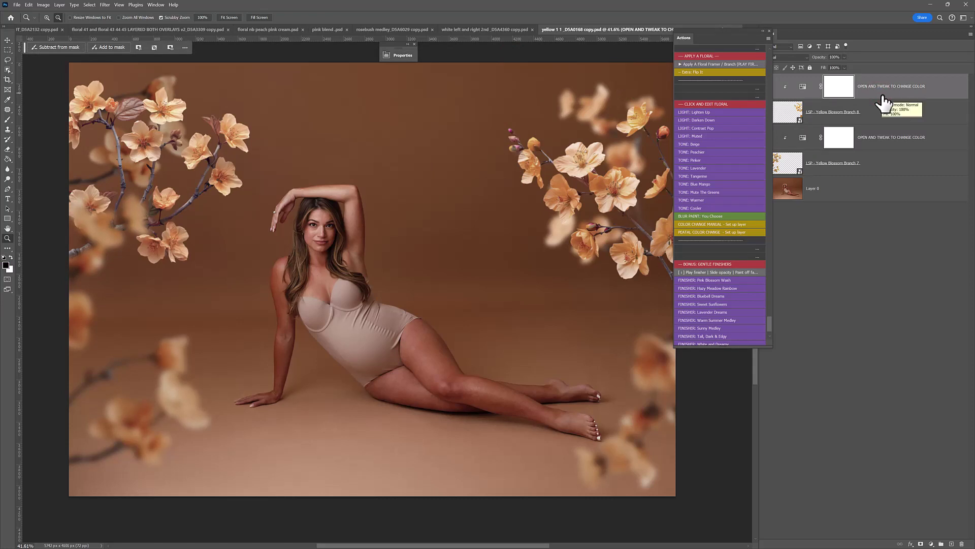
{"action": "left_click_drag", "start_coordinate": [731, 38], "coordinate": [703, 34]}
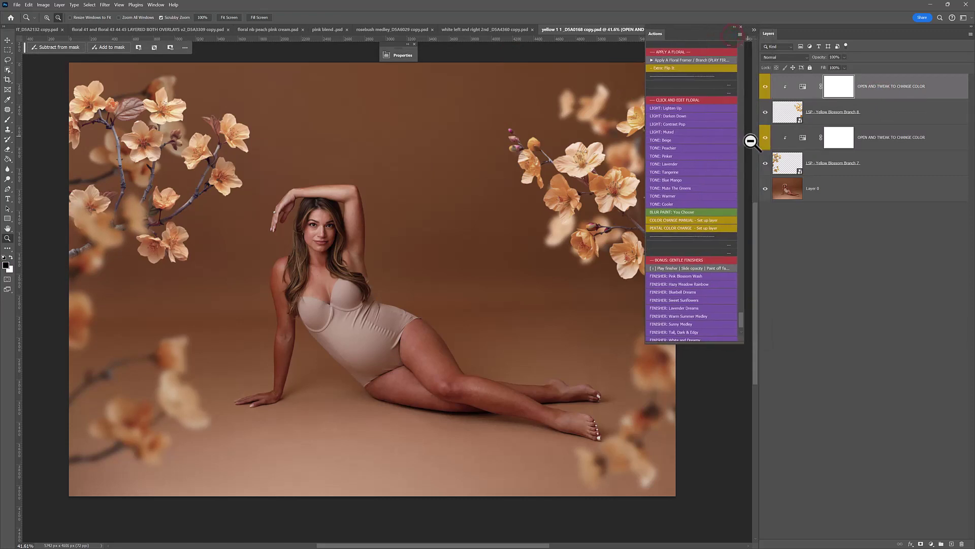
{"action": "left_click", "coordinate": [765, 86]}
{"action": "left_click", "coordinate": [765, 137]}
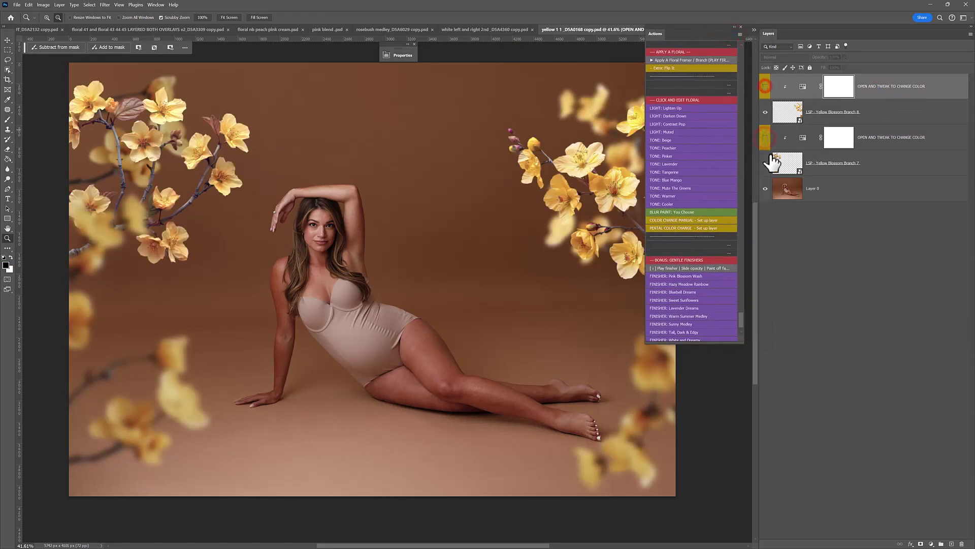
{"action": "left_click", "coordinate": [765, 86]}
{"action": "left_click", "coordinate": [766, 137]}
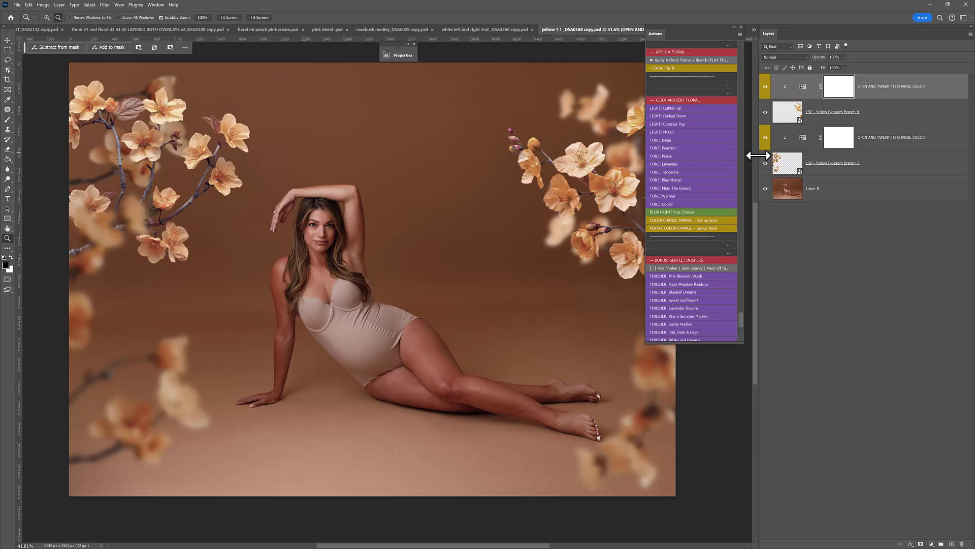
{"action": "left_click_drag", "start_coordinate": [765, 163], "coordinate": [767, 91]}
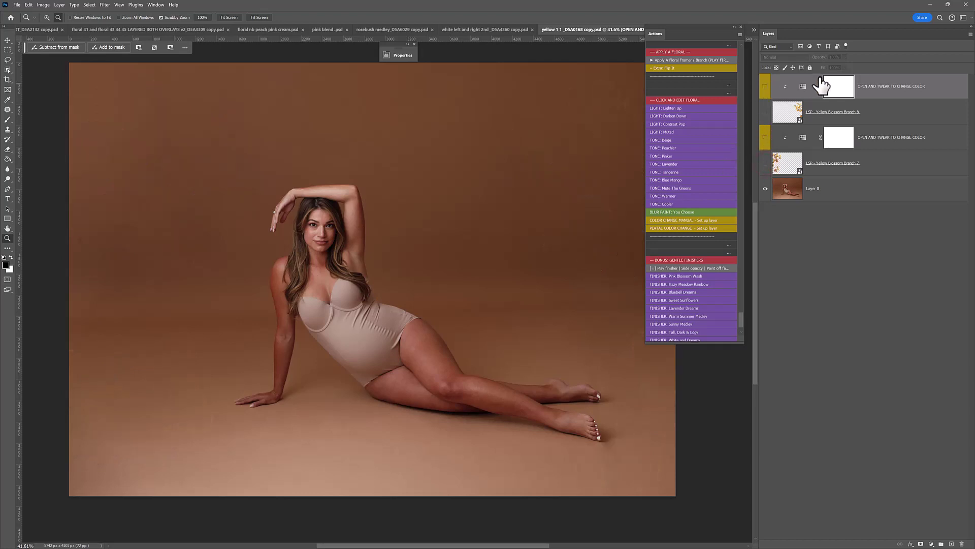
Place the LSP - red Side 2 overlay in the portrait's upper-right corner, scaled to about 330%.
{"action": "key", "text": "alt+Tab"}
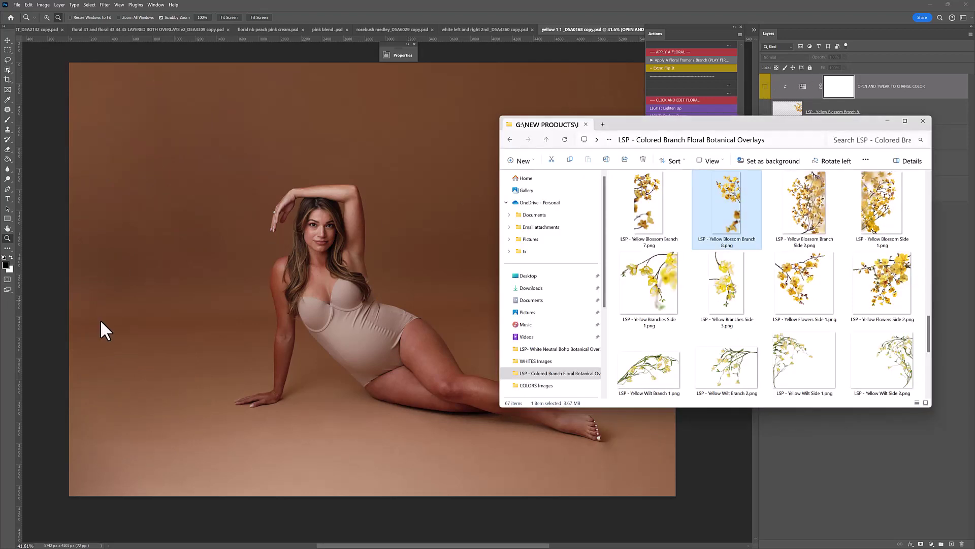
{"action": "left_click_drag", "start_coordinate": [730, 125], "coordinate": [717, 125]}
{"action": "scroll", "coordinate": [841, 259], "scroll_direction": "up", "scroll_amount": 3}
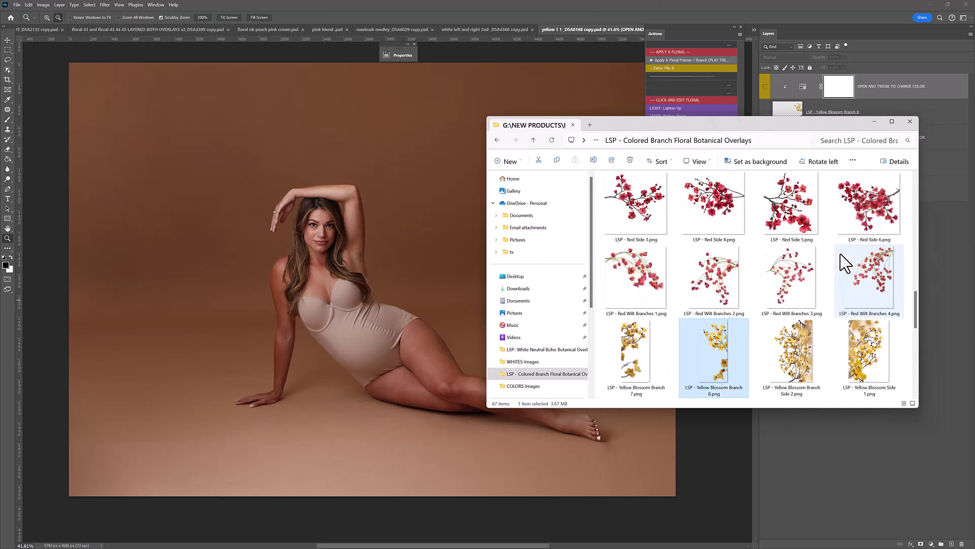
{"action": "scroll", "coordinate": [846, 261], "scroll_direction": "up", "scroll_amount": 3}
{"action": "left_click_drag", "start_coordinate": [871, 276], "coordinate": [607, 170]}
{"action": "left_click_drag", "start_coordinate": [574, 211], "coordinate": [392, 460]}
{"action": "left_click_drag", "start_coordinate": [470, 421], "coordinate": [494, 384]}
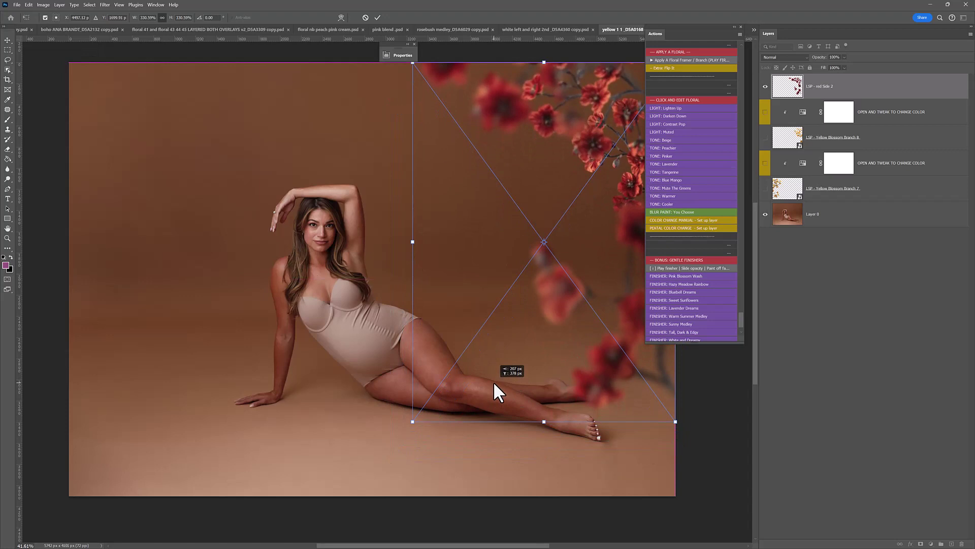
{"action": "key", "text": "Return"}
{"action": "key", "text": "z"}
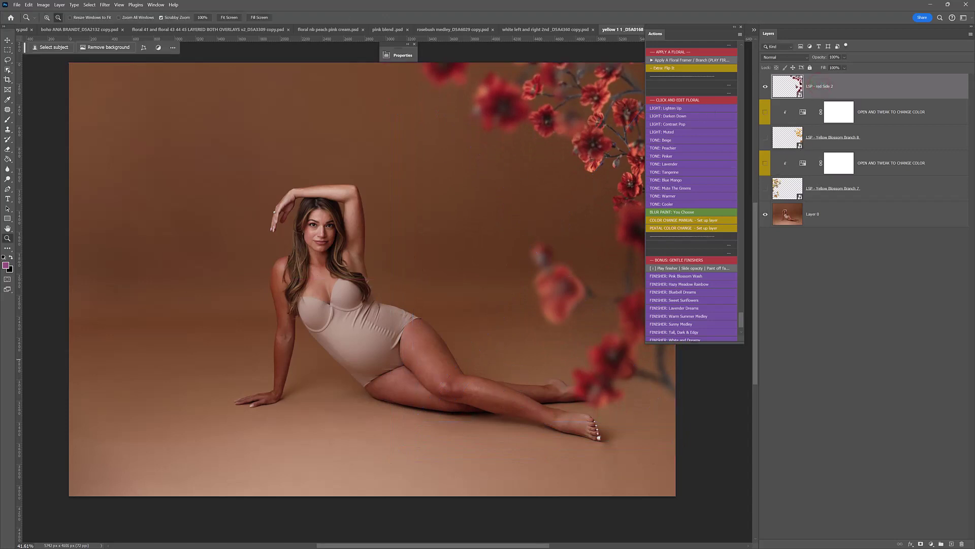
Replace the LSP - red Side 2 overlay with LSP - Red Scene 1 from the Colored Branch Floral Botanical Overlays folder.
{"action": "key", "text": "alt+Tab"}
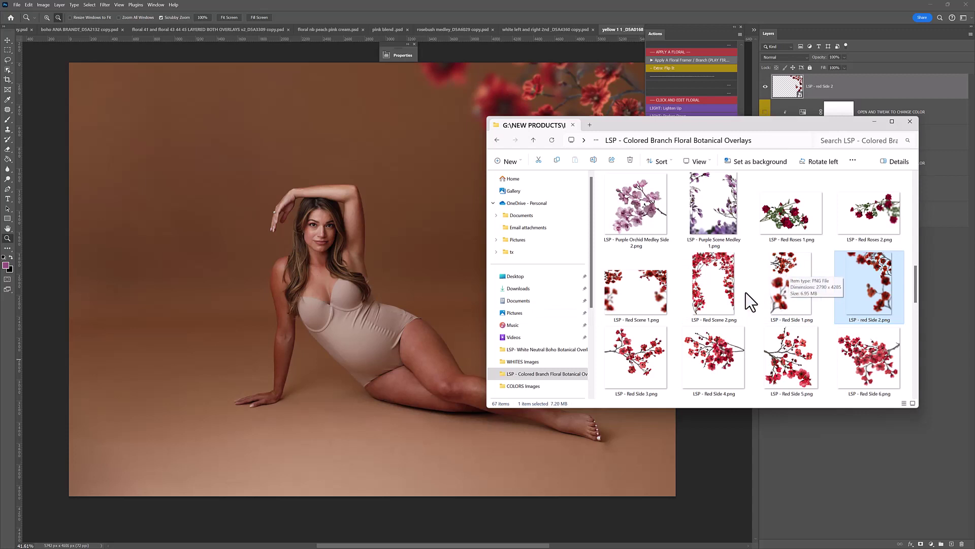
{"action": "left_click_drag", "start_coordinate": [638, 287], "coordinate": [357, 247]}
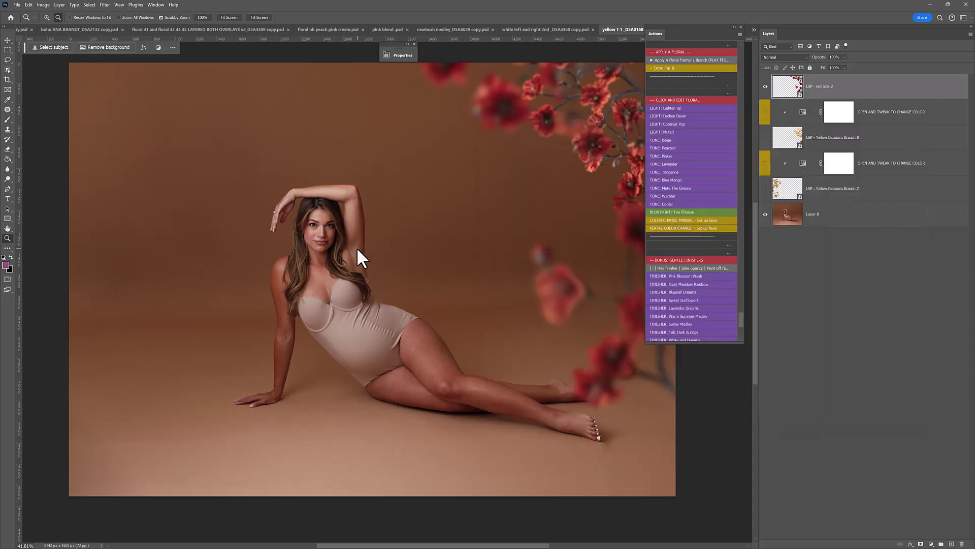
{"action": "left_click_drag", "start_coordinate": [808, 120], "coordinate": [961, 543]}
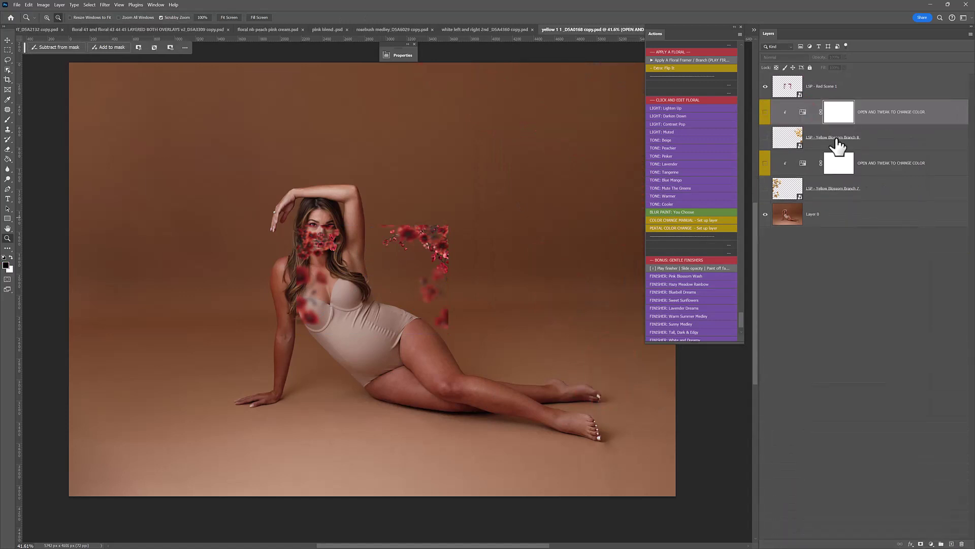
{"action": "left_click", "coordinate": [827, 93]}
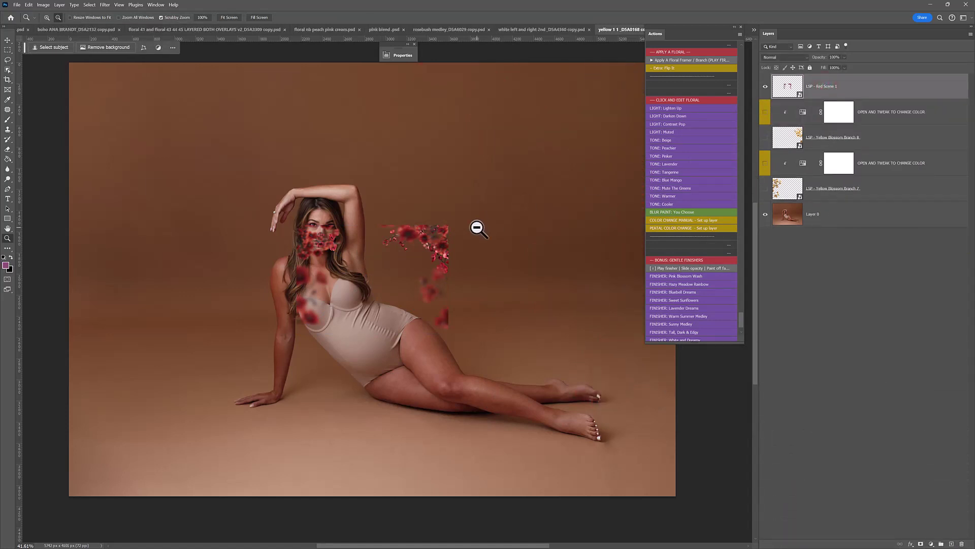
Move the Red Scene 1 overlay to the portrait's upper-left corner, scale it to about 398% to fill the canvas, and check it against the bare photo.
{"action": "key", "text": "ctrl+t"}
{"action": "left_click_drag", "start_coordinate": [431, 243], "coordinate": [203, 83]}
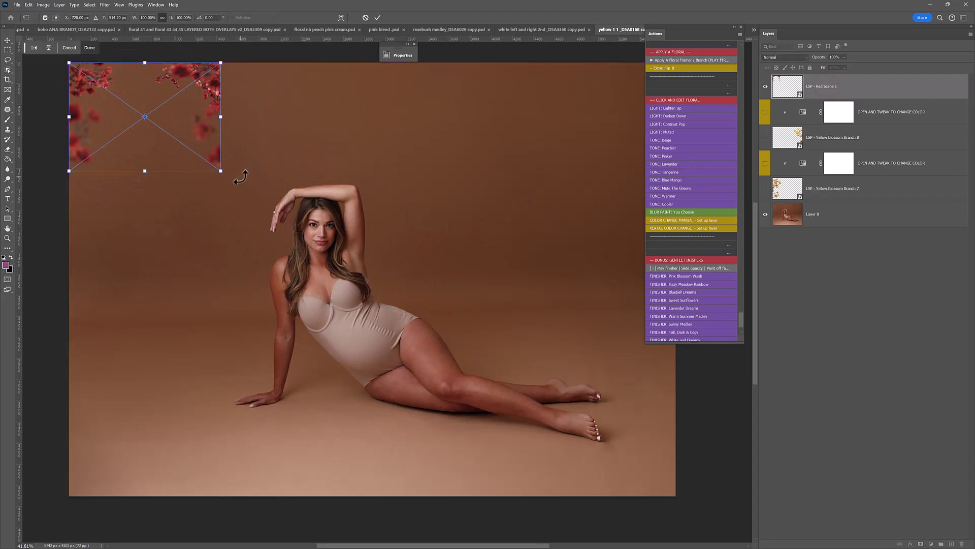
{"action": "left_click_drag", "start_coordinate": [221, 170], "coordinate": [706, 456]}
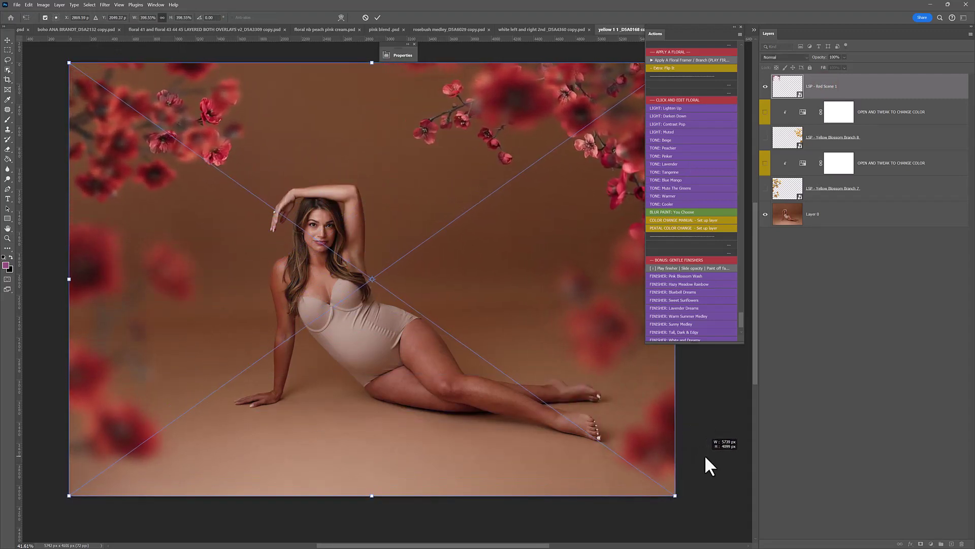
{"action": "key", "text": "Return"}
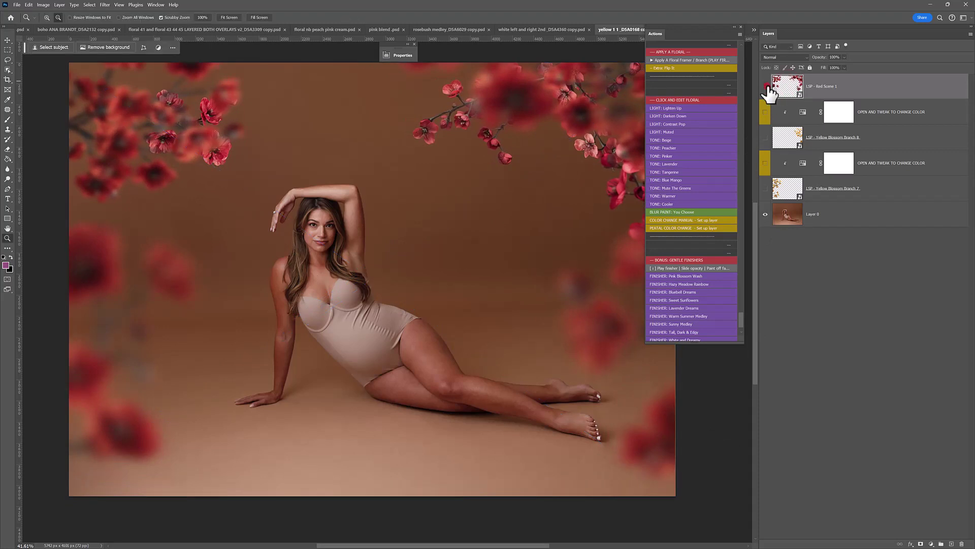
{"action": "left_click", "coordinate": [766, 87]}
{"action": "left_click", "coordinate": [766, 87]}
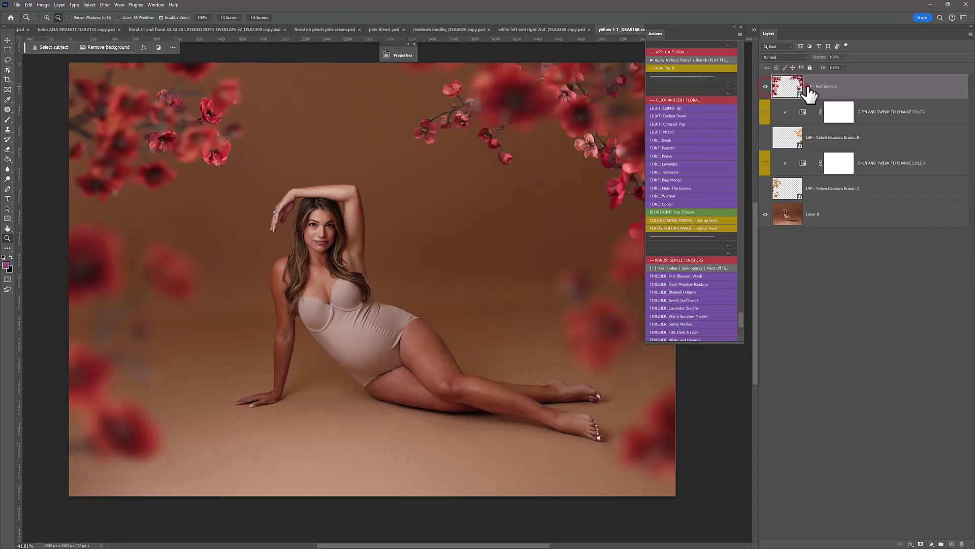
Run the COLOR CHANGE MANUAL action on the Red Scene 1 layer and open the new adjustment's Hue/Saturation properties.
{"action": "left_click", "coordinate": [669, 221]}
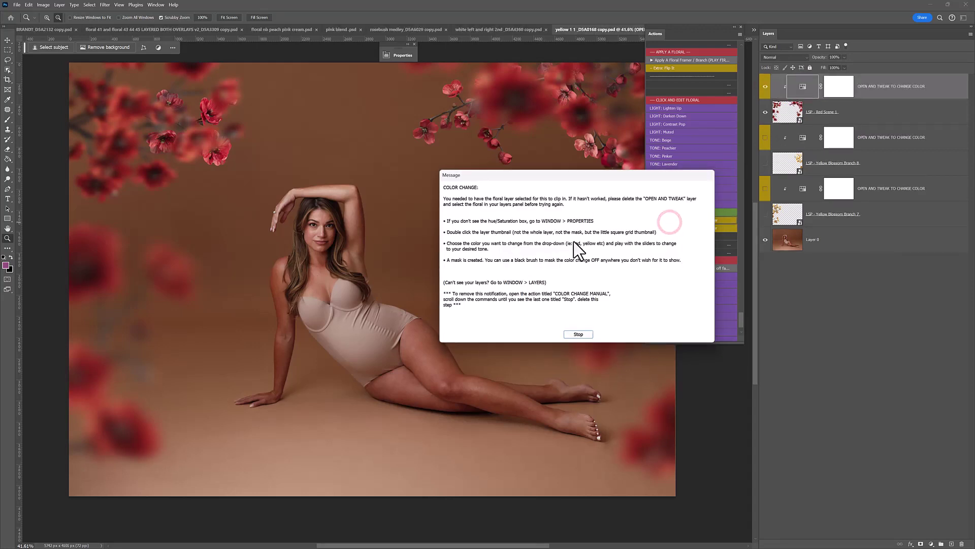
{"action": "left_click", "coordinate": [578, 333]}
{"action": "double_click", "coordinate": [802, 87]}
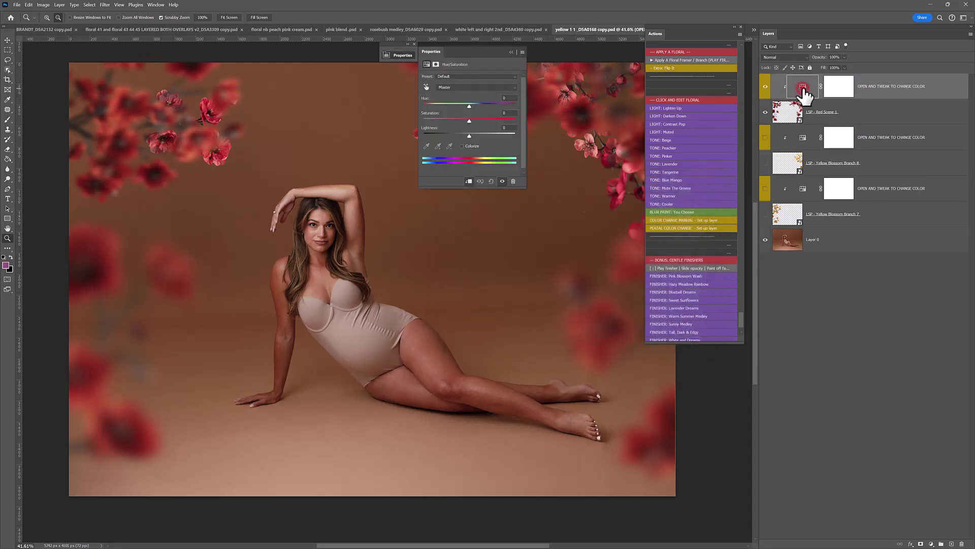
Set the Reds of the Red Scene 1 color-change layer to hue +12, saturation +3 and lightness -1.
{"action": "left_click", "coordinate": [477, 88]}
{"action": "left_click", "coordinate": [468, 99]}
{"action": "mouse_move", "coordinate": [469, 106]}
{"action": "left_mouse_down"}
{"action": "mouse_move", "coordinate": [480, 108]}
{"action": "mouse_move", "coordinate": [453, 103]}
{"action": "mouse_move", "coordinate": [481, 109]}
{"action": "left_mouse_up"}
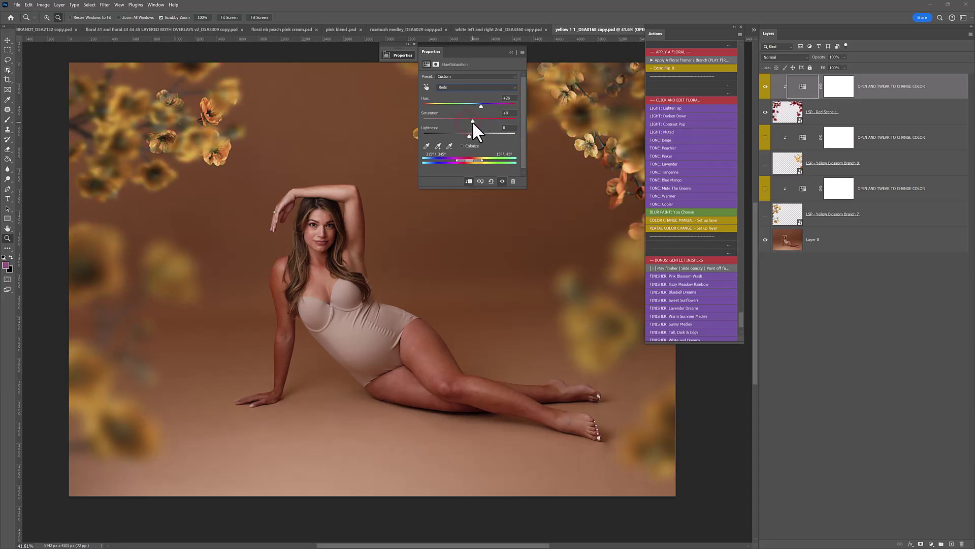
{"action": "left_click", "coordinate": [469, 135]}
{"action": "mouse_move", "coordinate": [483, 106]}
{"action": "left_mouse_down"}
{"action": "mouse_move", "coordinate": [466, 106]}
{"action": "mouse_move", "coordinate": [475, 108]}
{"action": "left_mouse_up"}
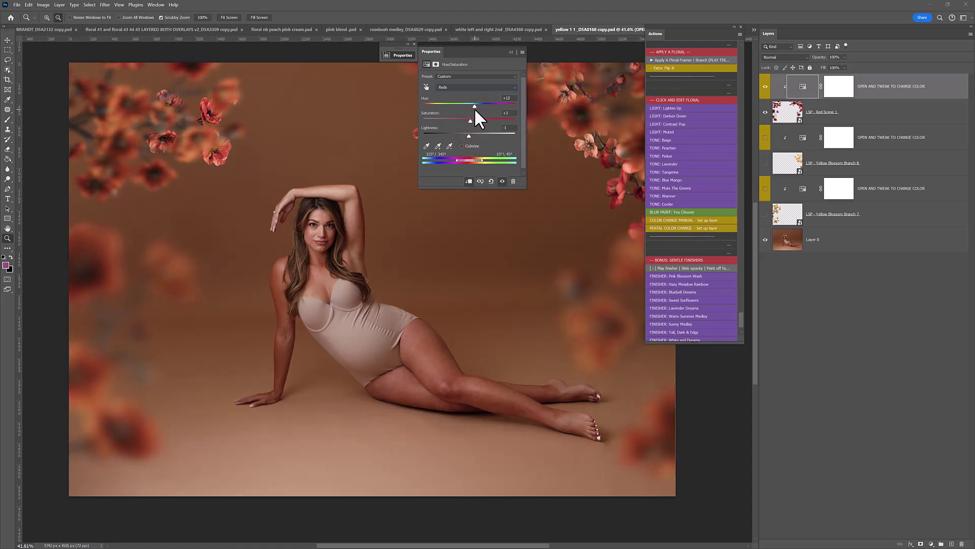
{"action": "left_click", "coordinate": [511, 52]}
Toggle the Red Scene 1 color-change layer to compare the recolored and original flowers, leaving the adjustment hidden.
{"action": "left_click", "coordinate": [766, 86]}
{"action": "left_click", "coordinate": [766, 86]}
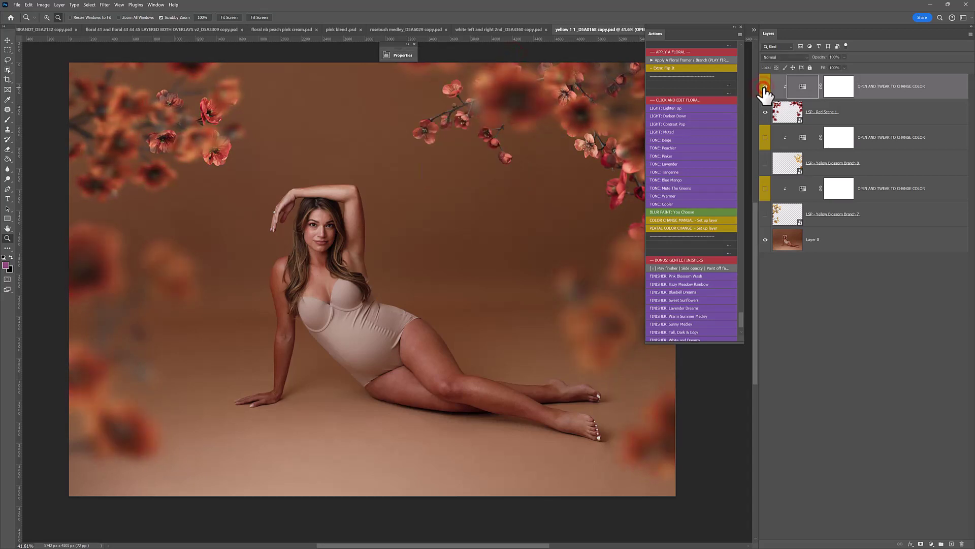
{"action": "left_click", "coordinate": [766, 86]}
Hide the Red Scene 1 overlay and show the Yellow Blossom Branch 7 and 8 layers without their color changes.
{"action": "left_click_drag", "start_coordinate": [766, 137], "coordinate": [766, 163]}
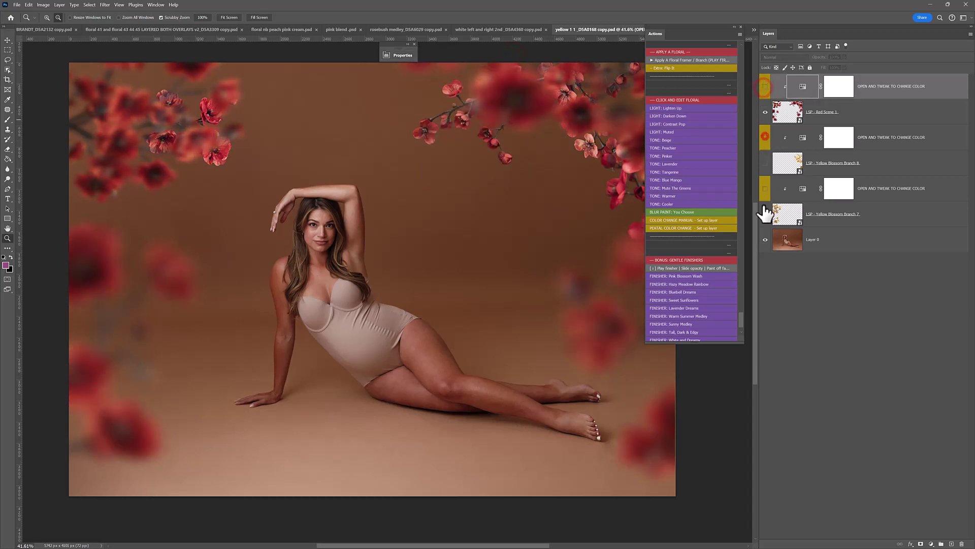
{"action": "left_click", "coordinate": [766, 137]}
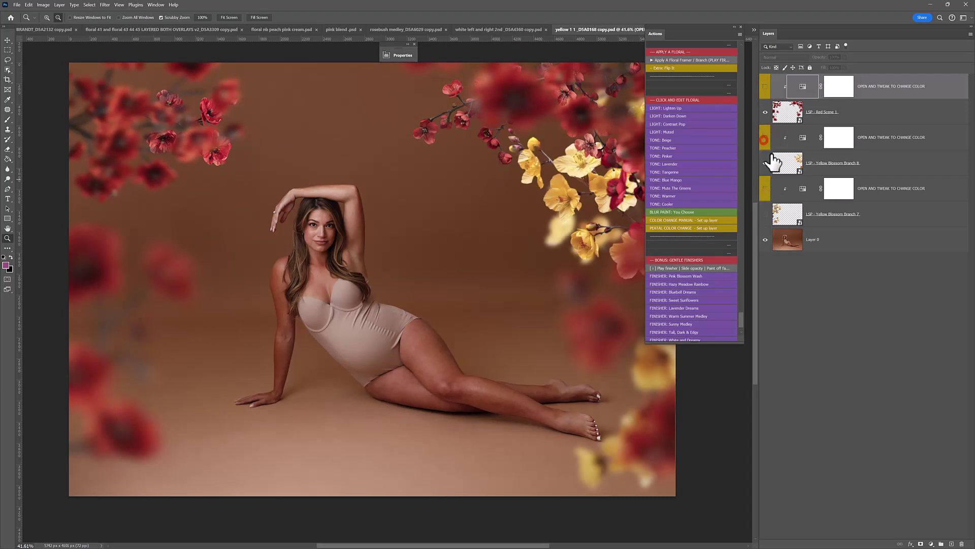
{"action": "left_click", "coordinate": [766, 112]}
{"action": "left_click", "coordinate": [765, 215]}
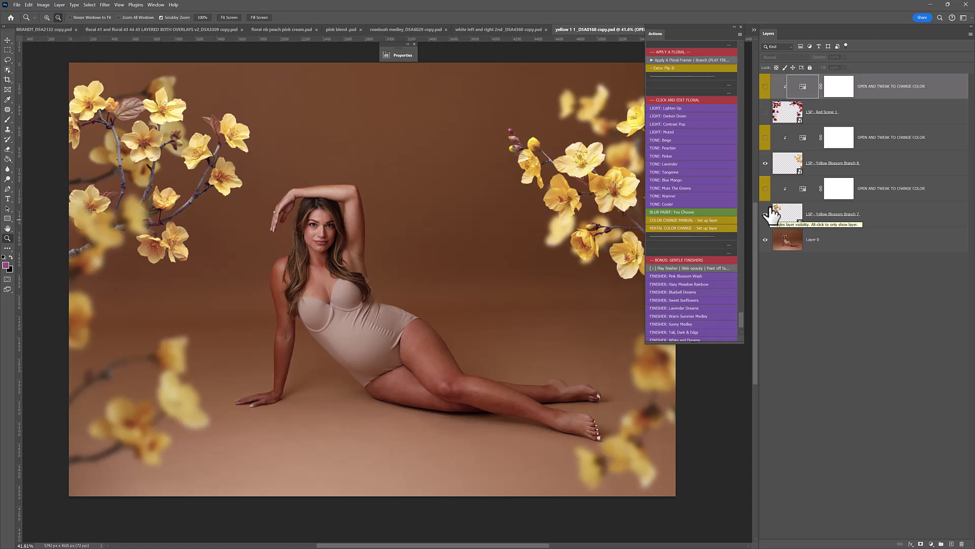
Toggle the color-change adjustments on both yellow branches on and off to compare their peach and yellow versions.
{"action": "left_click", "coordinate": [766, 189]}
{"action": "left_click", "coordinate": [765, 137]}
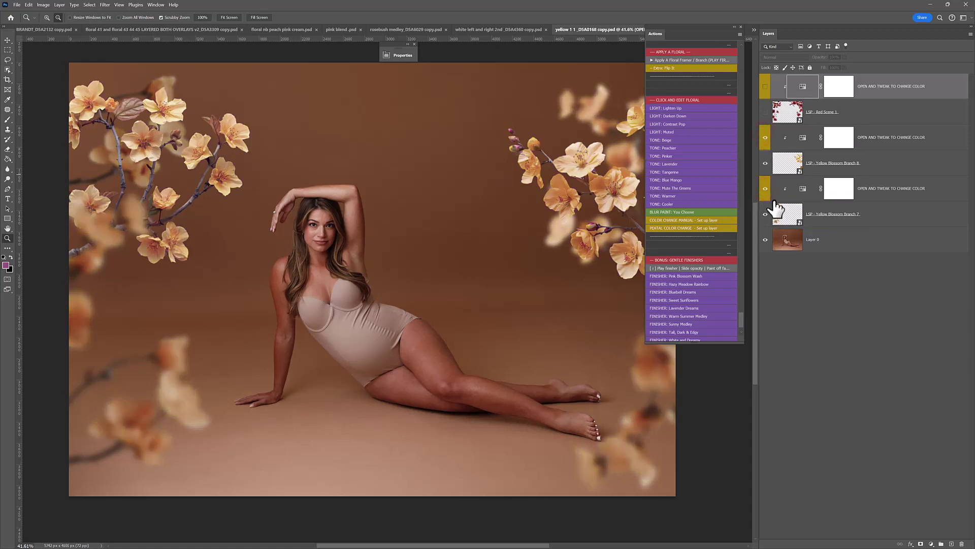
{"action": "left_click", "coordinate": [766, 188]}
{"action": "left_click", "coordinate": [765, 137]}
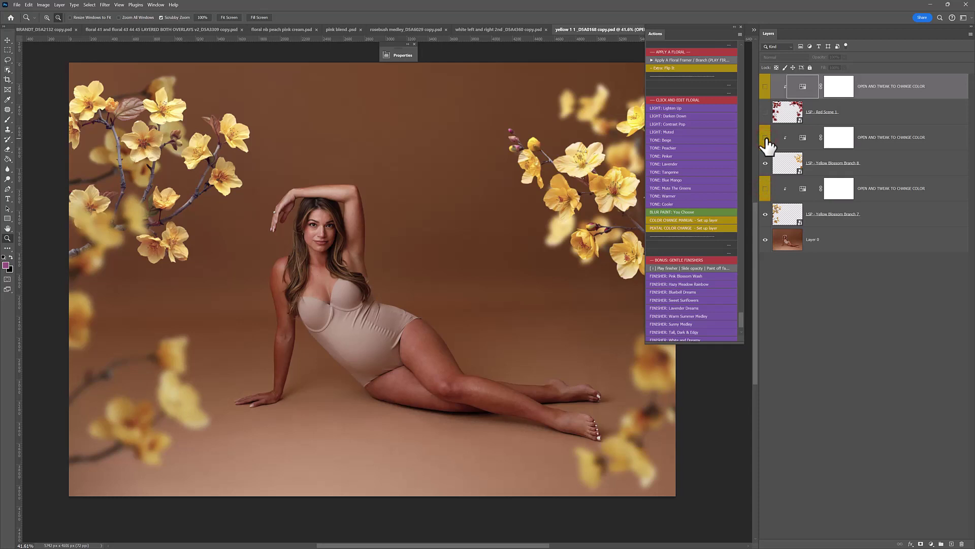
Show Red Scene 1 together with the yellow branches and turn on all three color-change adjustments to view the combined florals.
{"action": "left_click", "coordinate": [765, 113]}
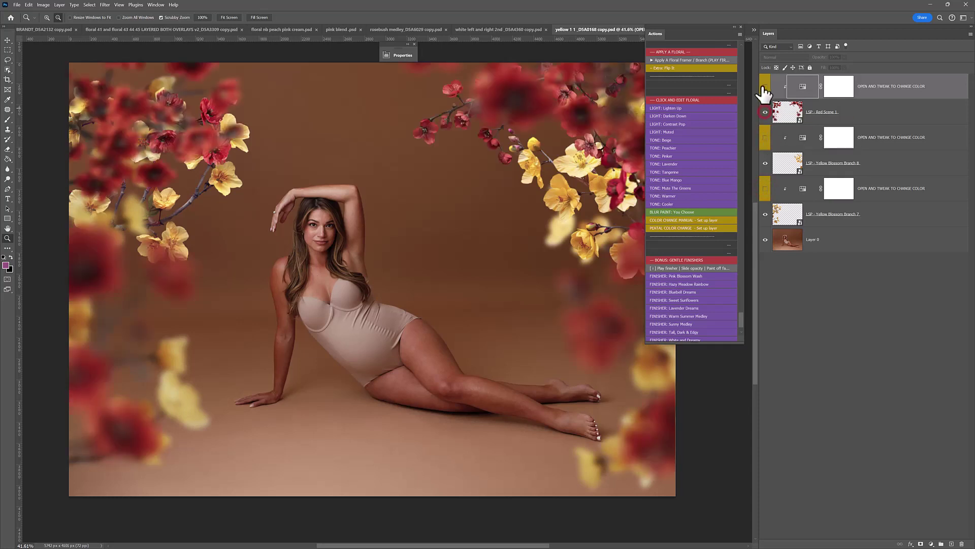
{"action": "left_click", "coordinate": [766, 137]}
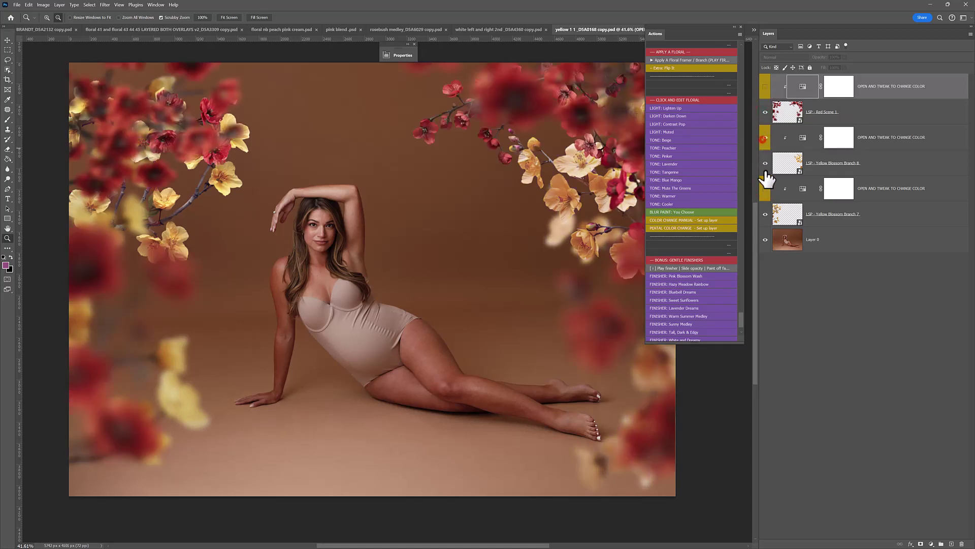
{"action": "left_click", "coordinate": [766, 189]}
{"action": "left_click", "coordinate": [765, 86]}
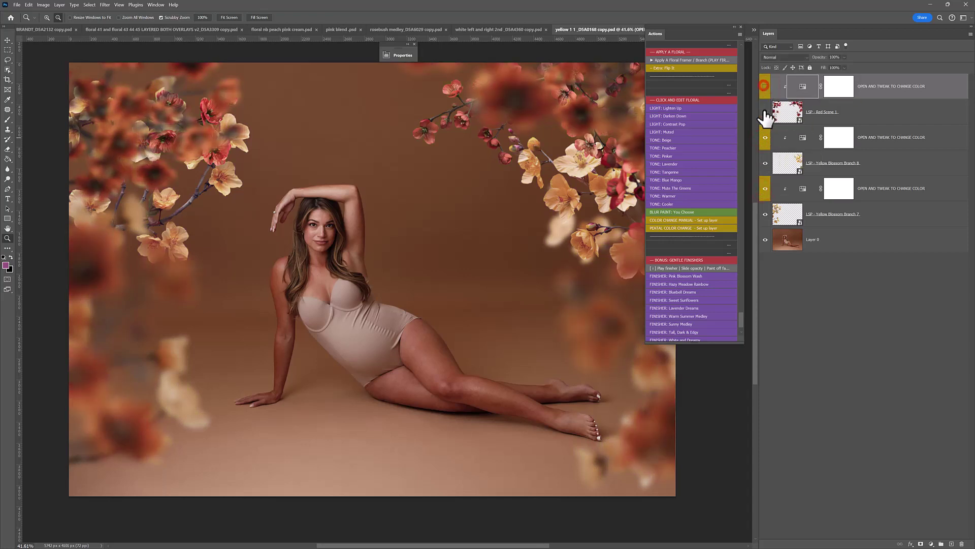
Hide all floral overlays and adjustments, show only Red Scene 1, and compare it with and without its color change.
{"action": "left_click_drag", "start_coordinate": [765, 86], "coordinate": [763, 217]}
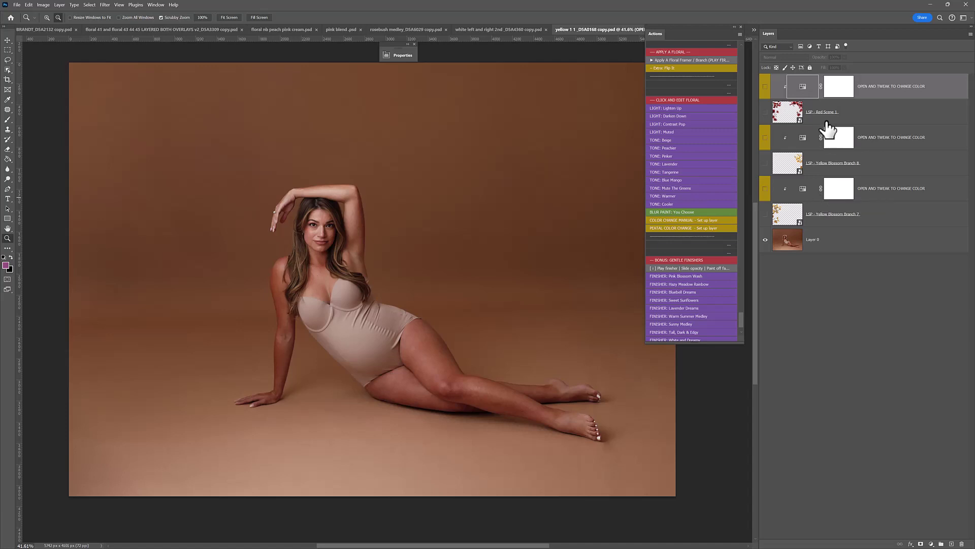
{"action": "left_click", "coordinate": [765, 112]}
{"action": "left_click", "coordinate": [765, 86]}
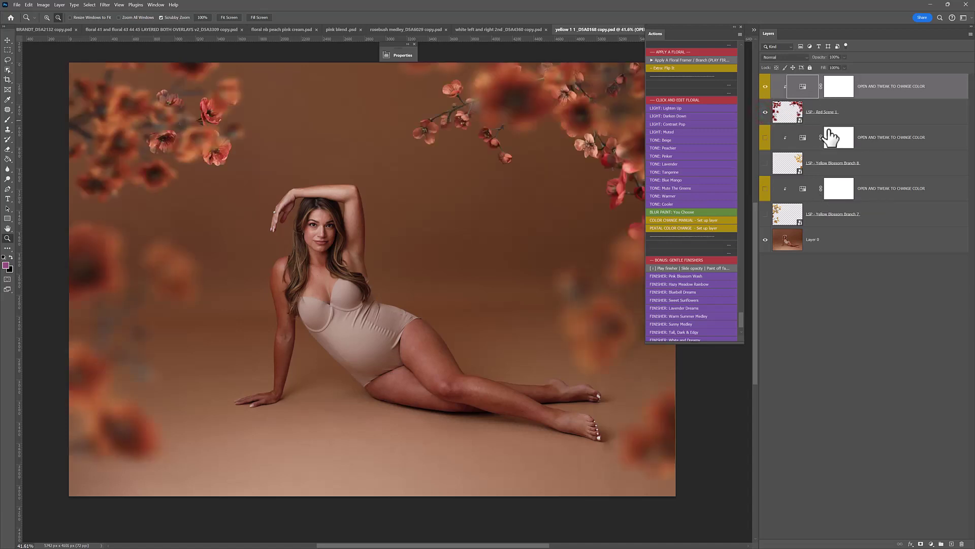
{"action": "left_click", "coordinate": [766, 87]}
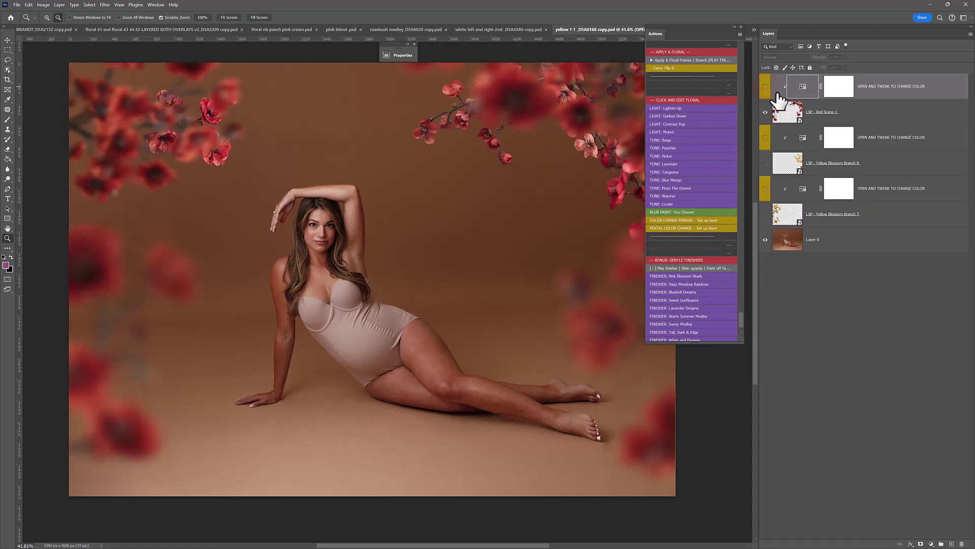